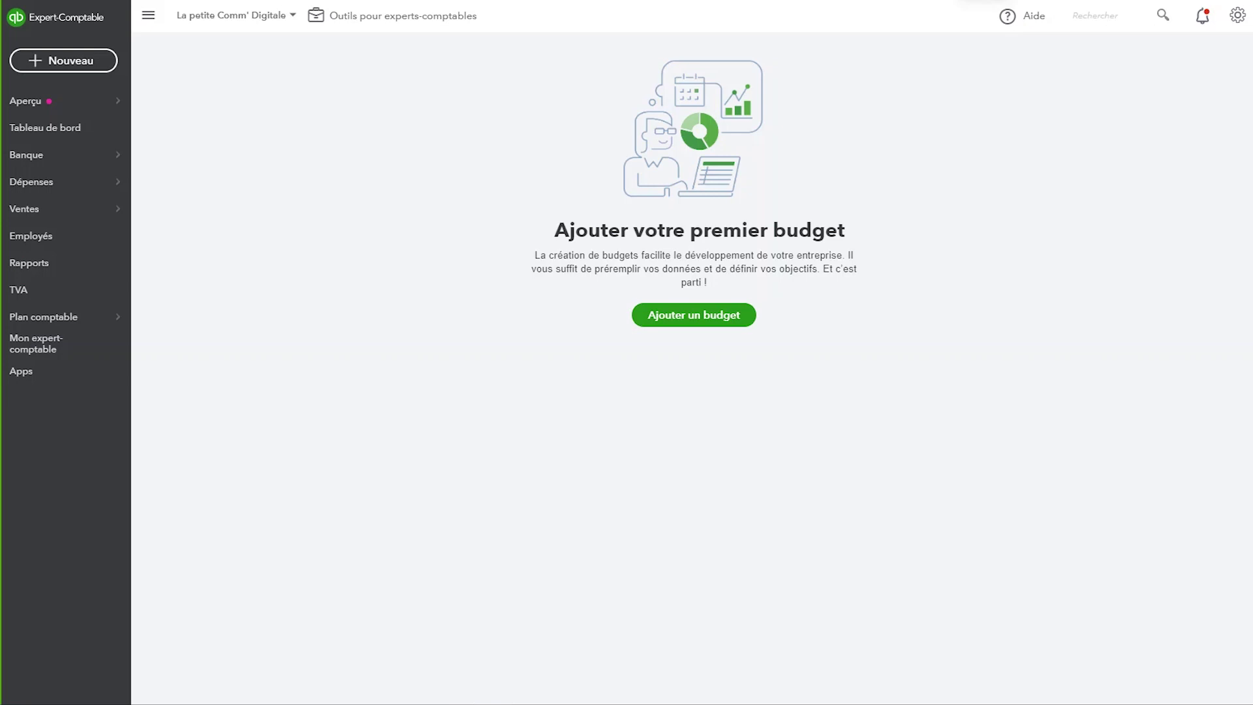
# Start a new budget from the budget tool and name it Budget 2020
pyautogui.click(1237, 17)
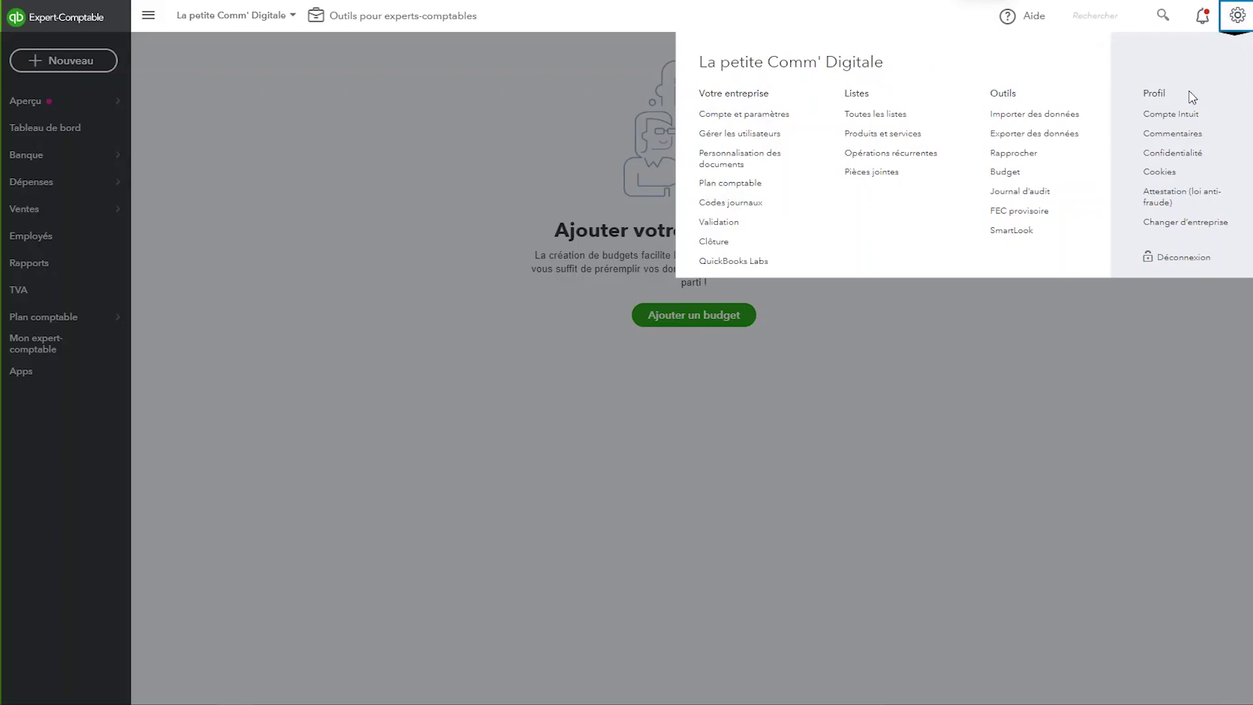
pyautogui.click(1003, 177)
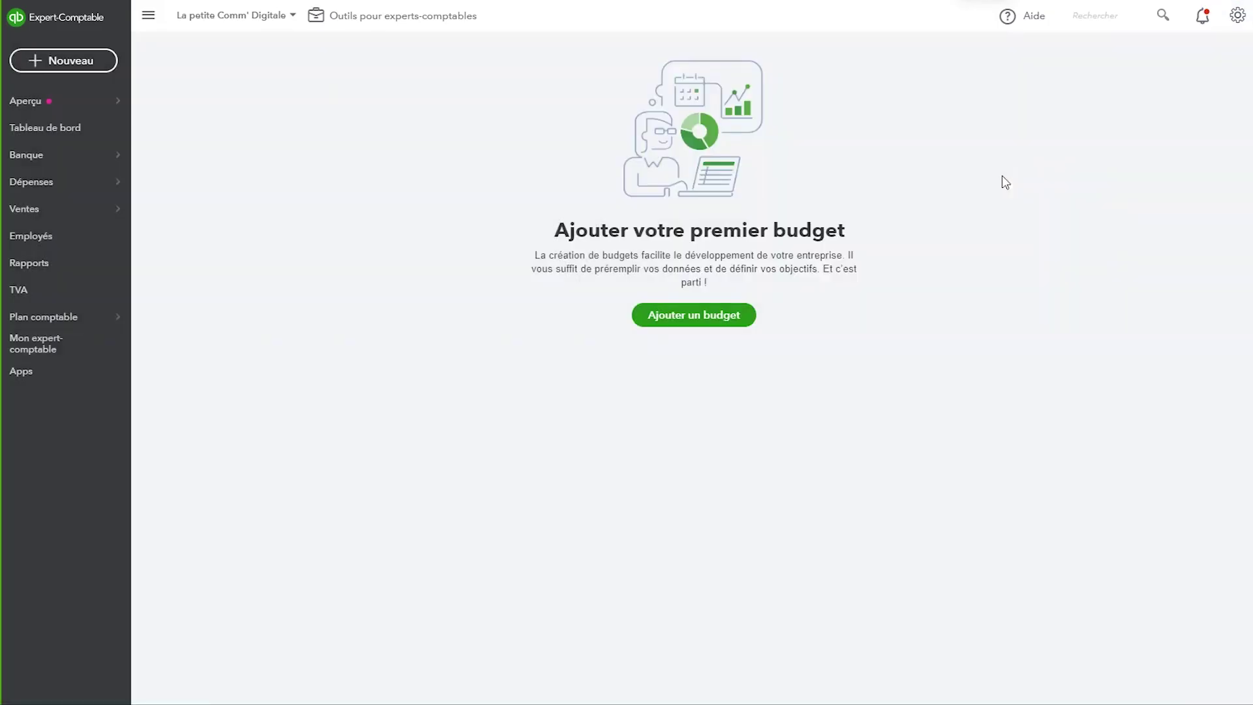
pyautogui.click(670, 325)
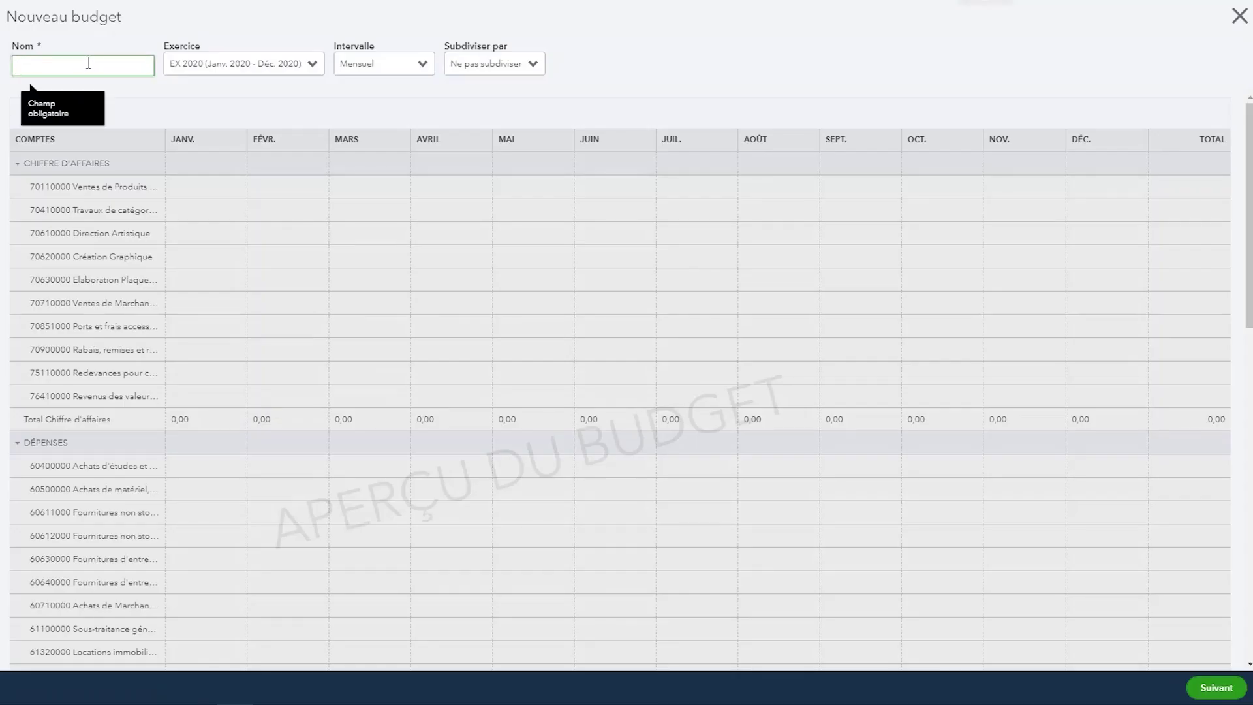
pyautogui.write('Budget 2020')
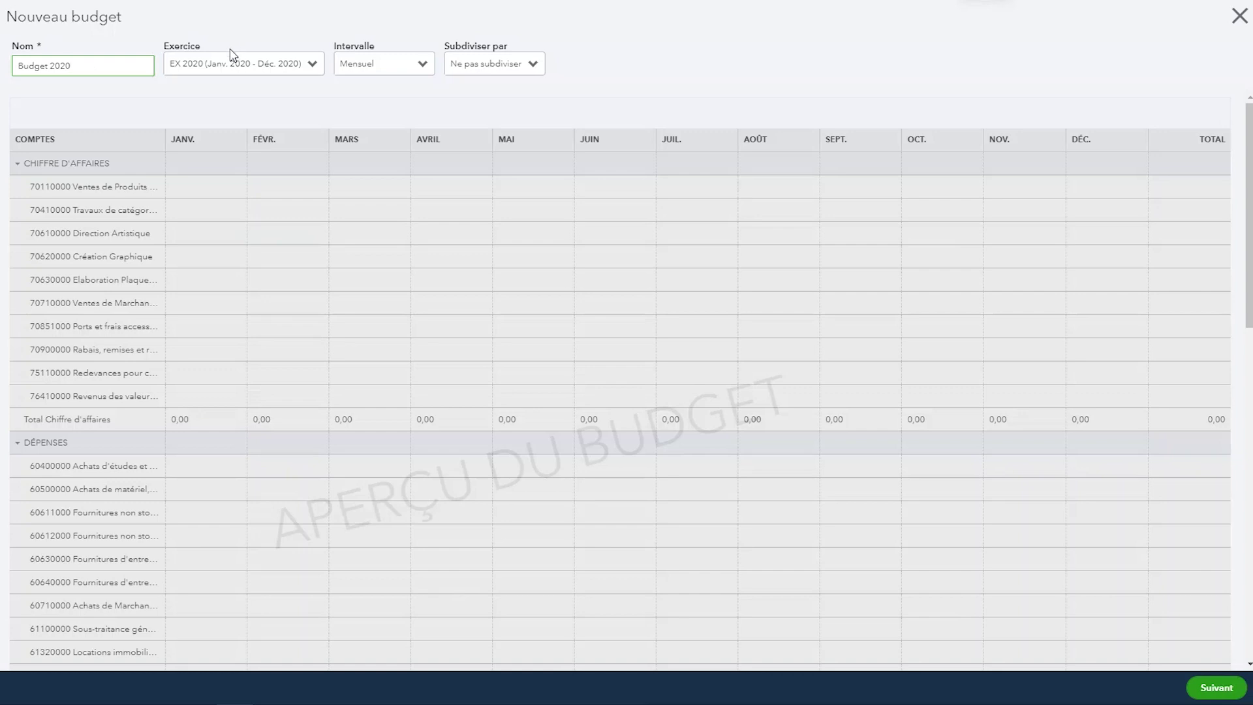
# Set the budget's fiscal year to EX 2020 (Janv. 2020 - Déc. 2020) and its interval to Mensuel
pyautogui.click(231, 56)
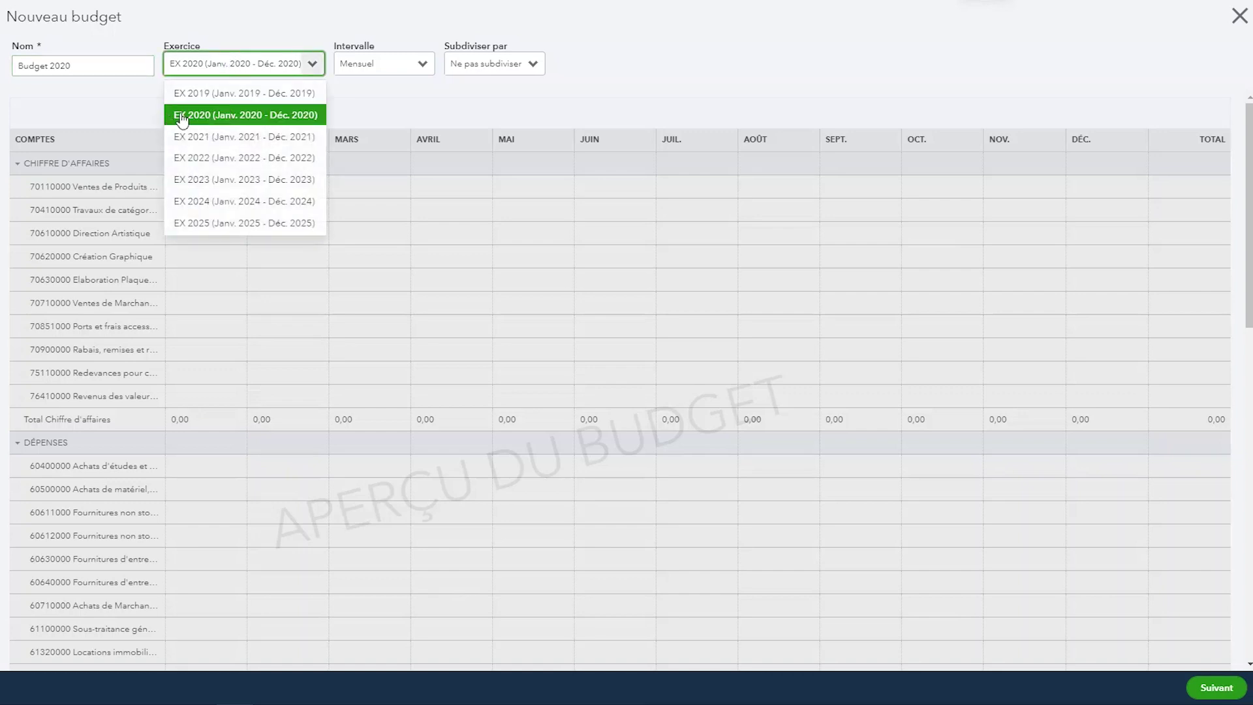
pyautogui.click(203, 117)
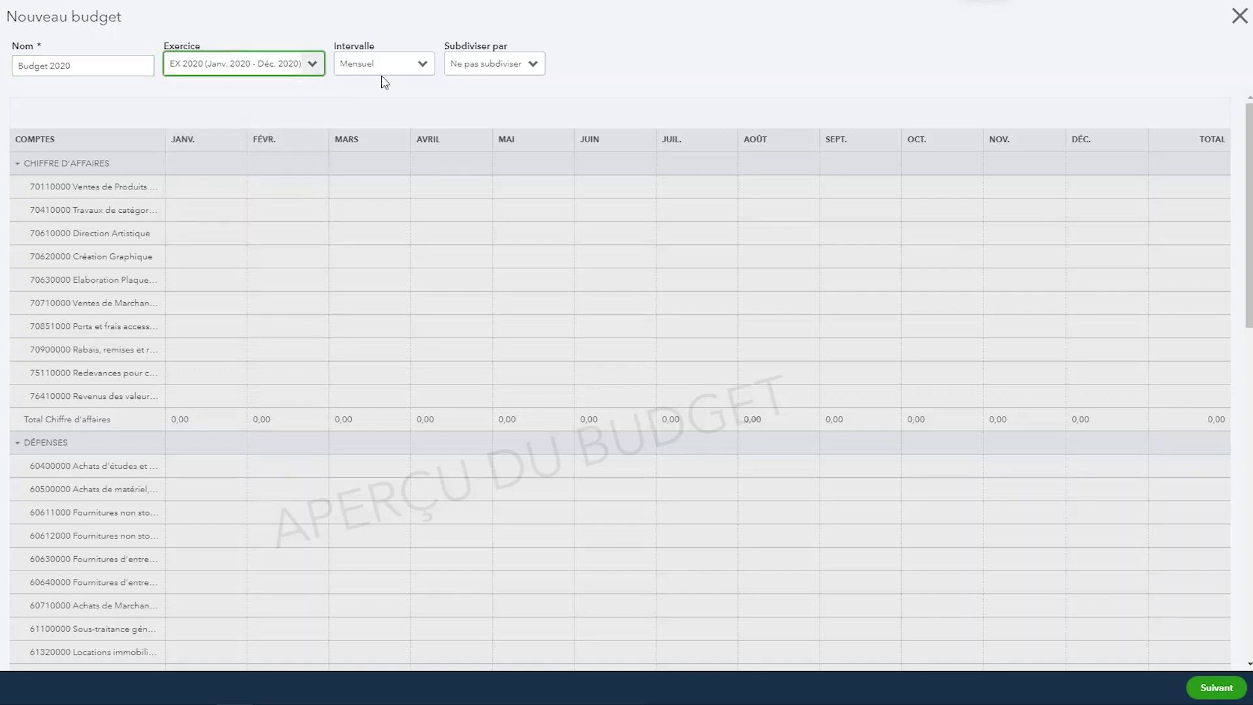
pyautogui.click(403, 65)
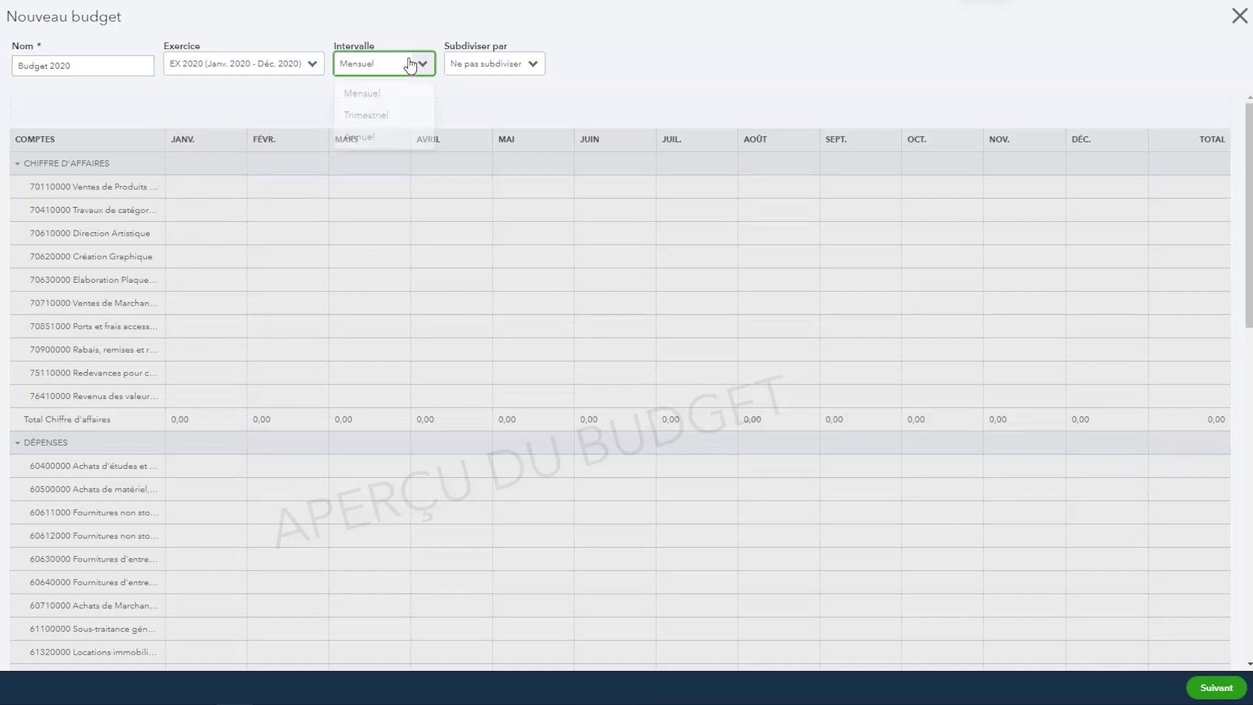
pyautogui.click(373, 102)
# Try subdividing the budget by Client with individual customers selected, and set the subdivision back to Ne pas subdiviser
pyautogui.click(530, 64)
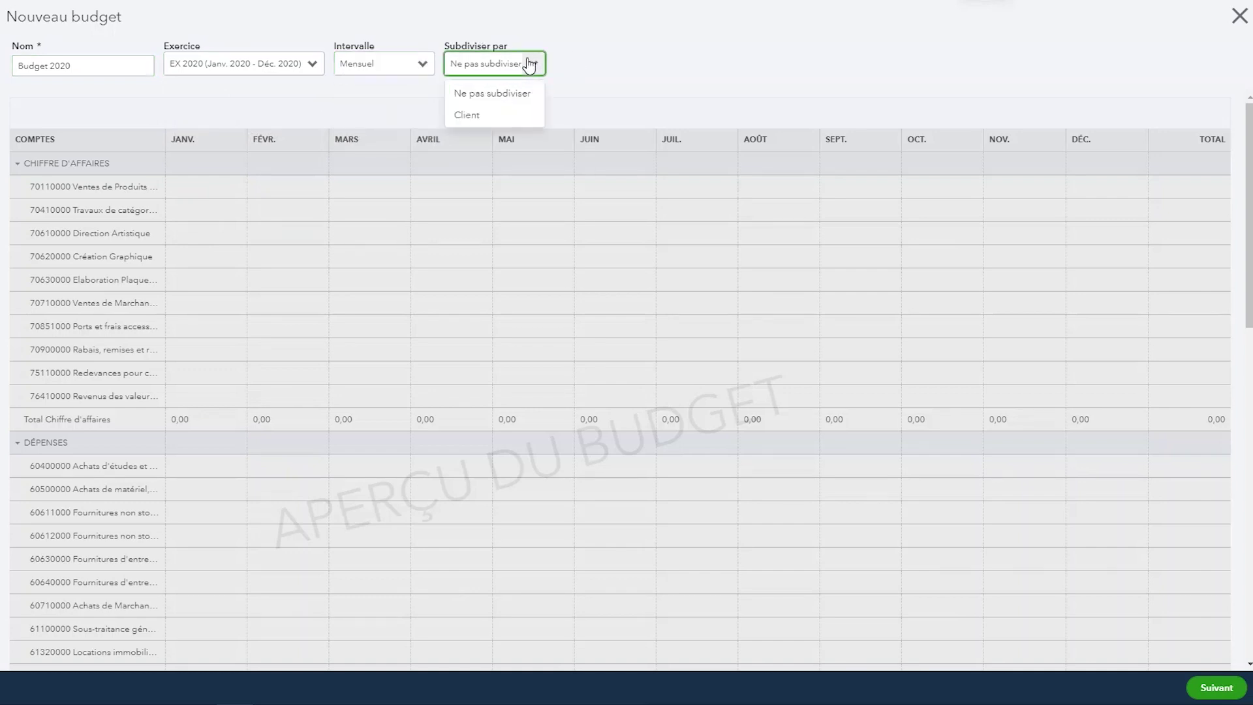
pyautogui.click(486, 114)
pyautogui.click(668, 67)
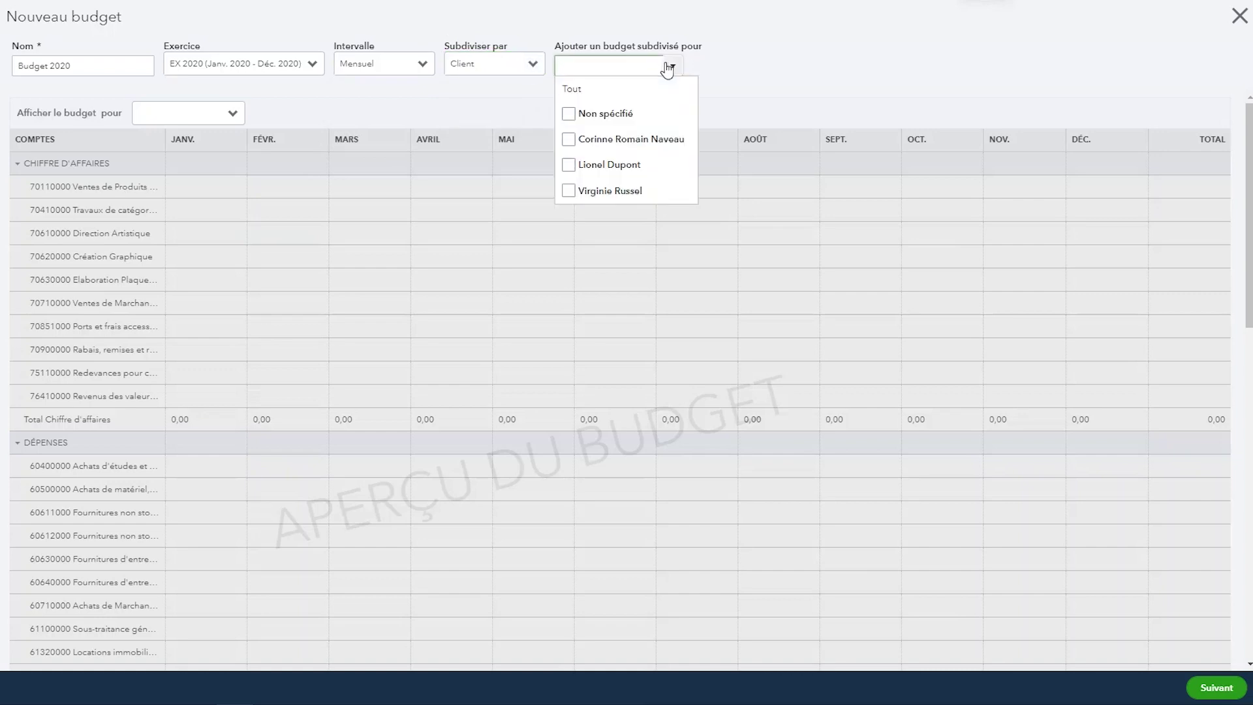
pyautogui.click(568, 140)
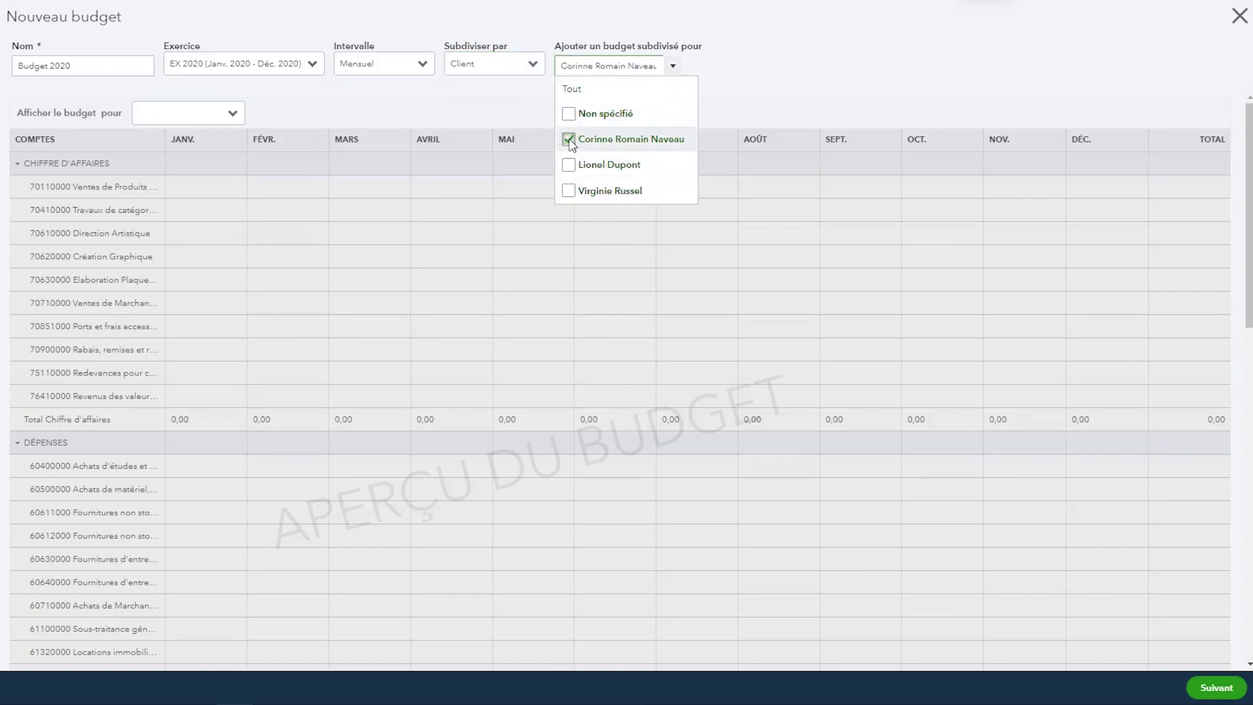
pyautogui.click(568, 164)
pyautogui.click(568, 139)
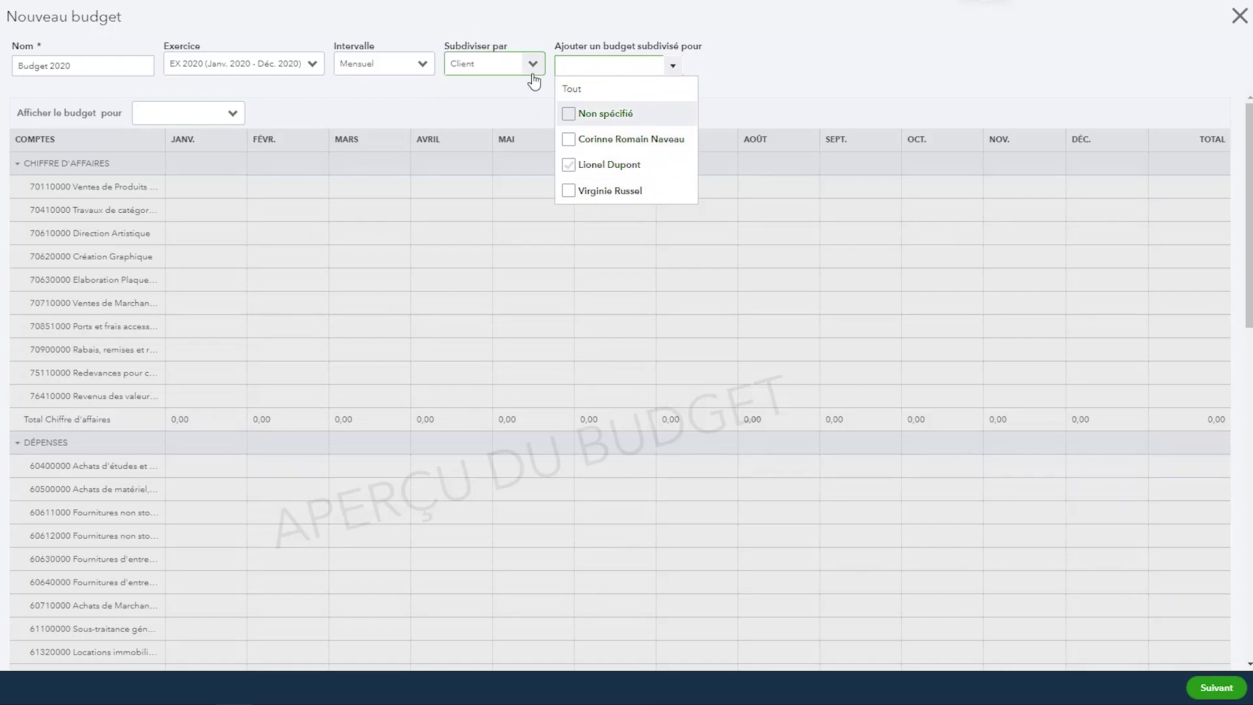
pyautogui.click(533, 63)
pyautogui.click(494, 92)
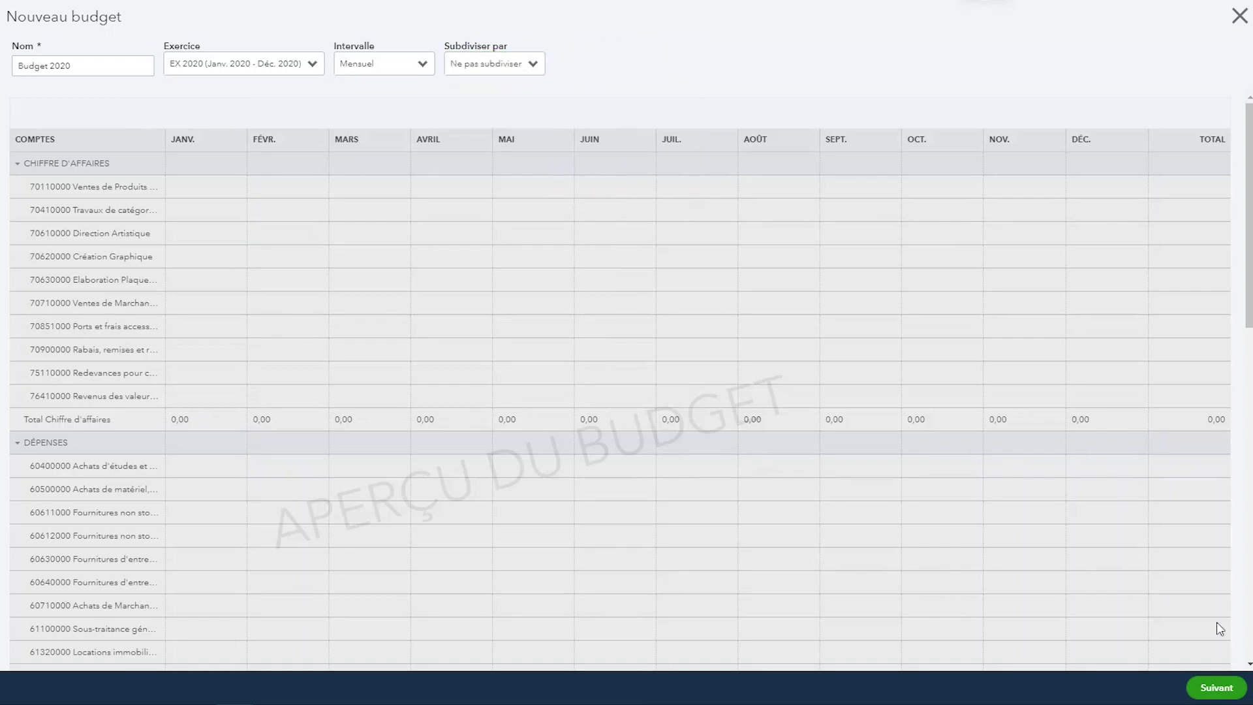
# Continue to the budget grid and enter 2 000 for 70610000 Direction Artistique in January, copied across all following months
pyautogui.click(1215, 689)
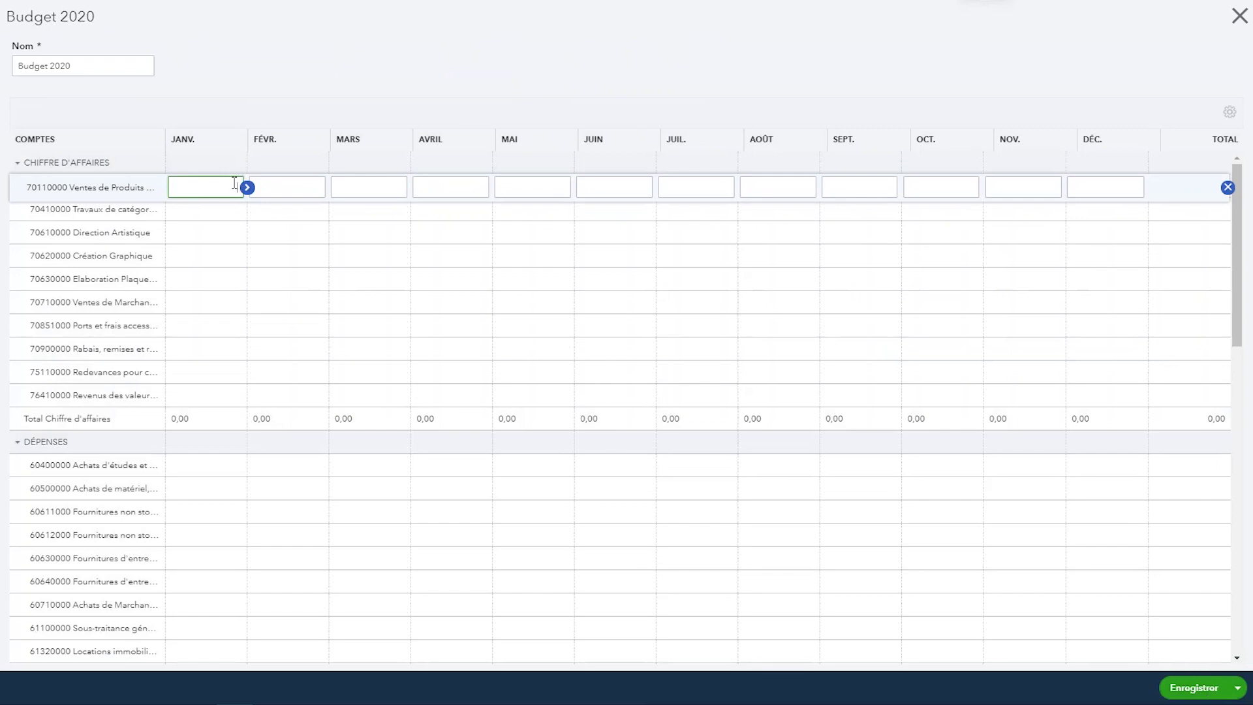
pyautogui.click(205, 233)
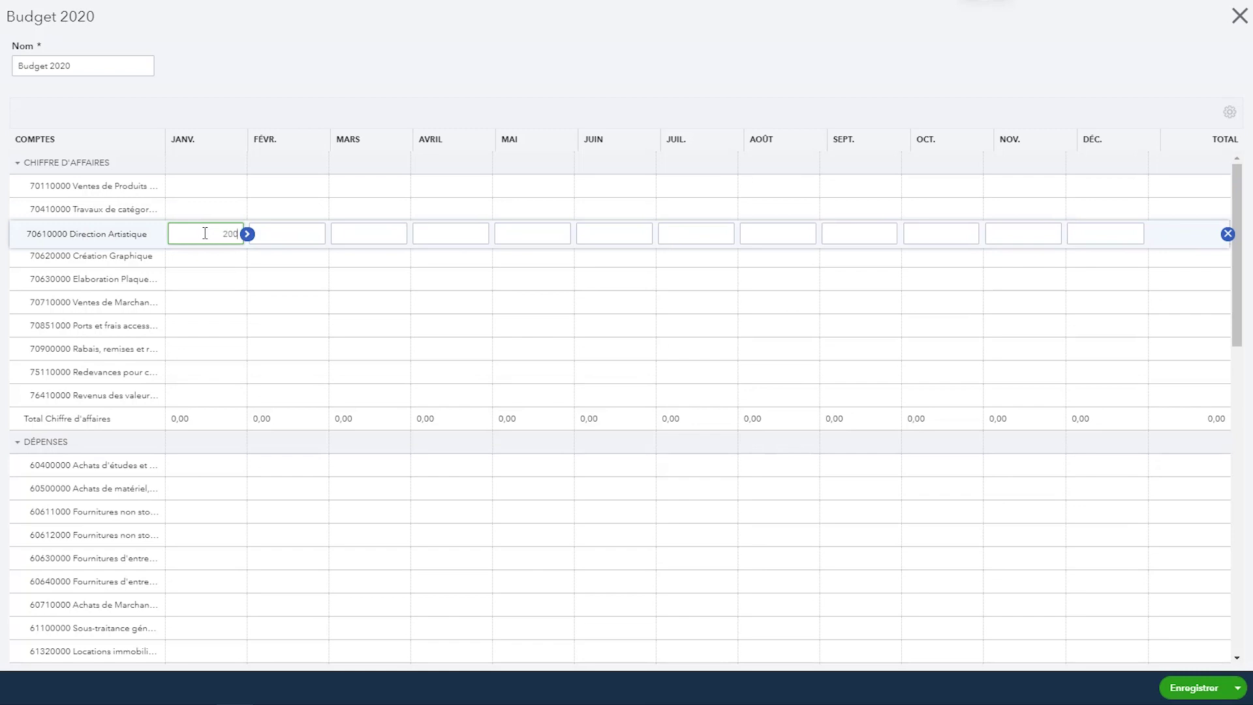
pyautogui.click(247, 234)
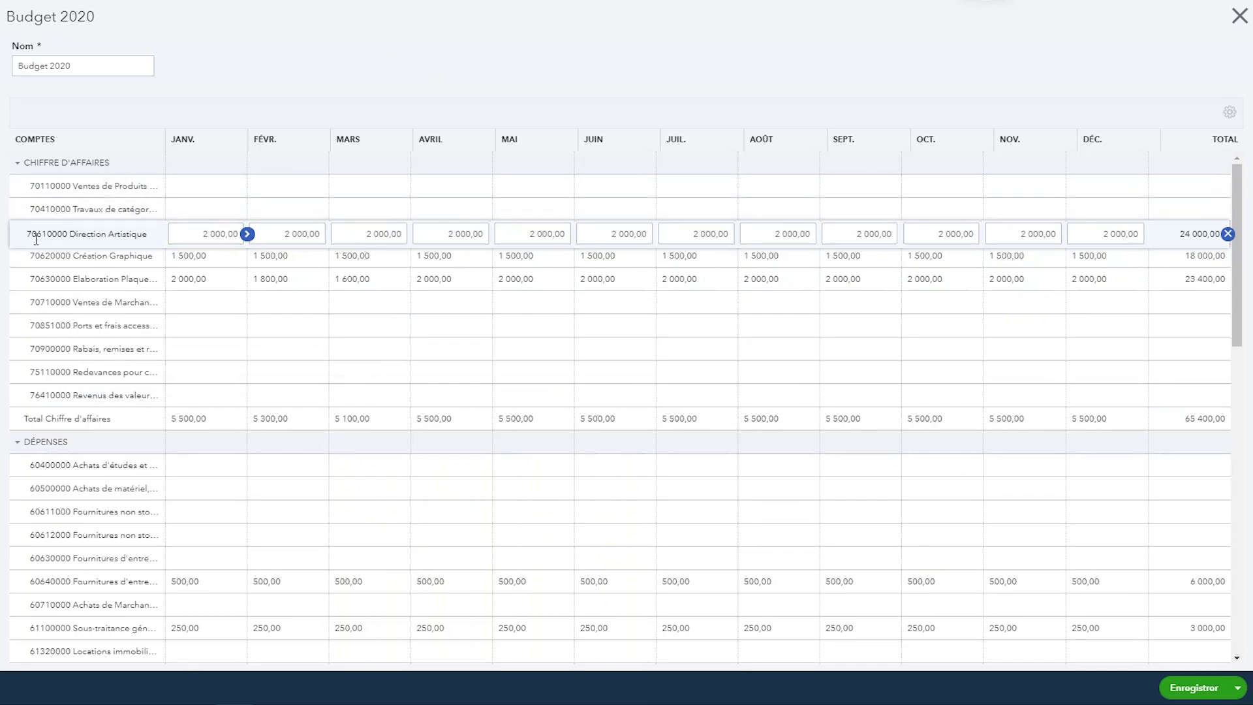
# Review the budgeted revenue and expense lines, and save and close Budget 2020
pyautogui.scroll(-2, 96, 438)
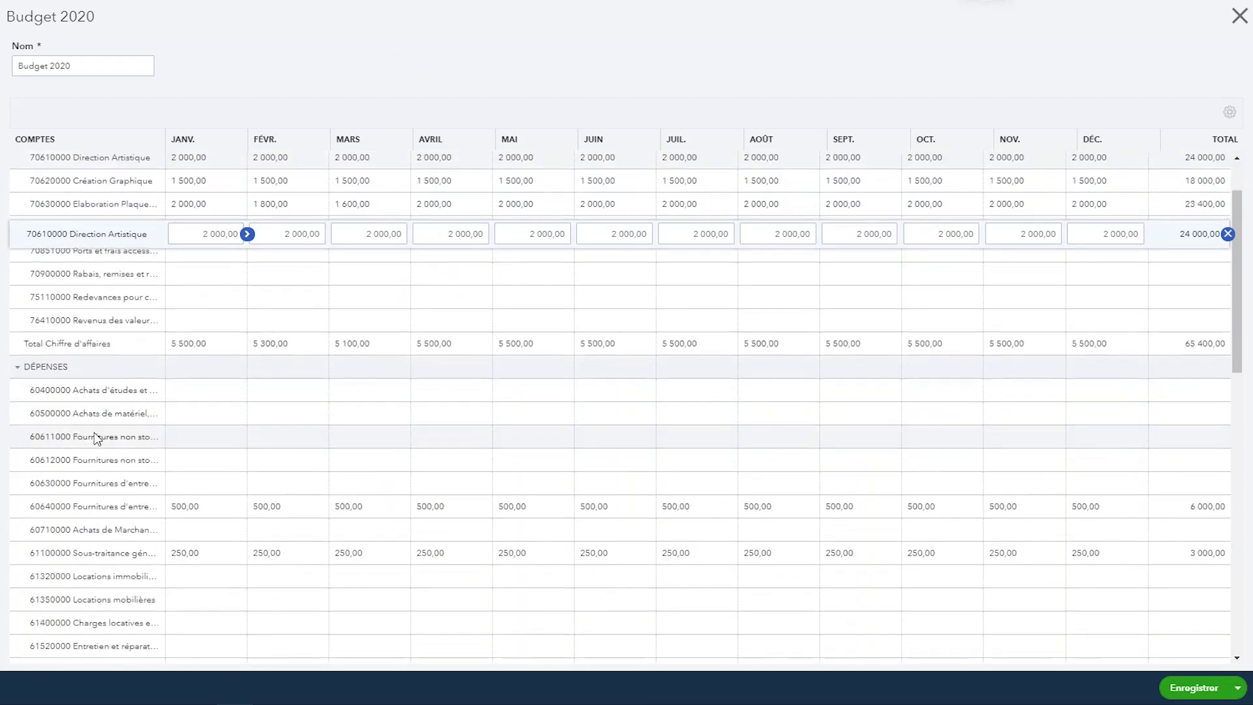
pyautogui.scroll(-4, 96, 439)
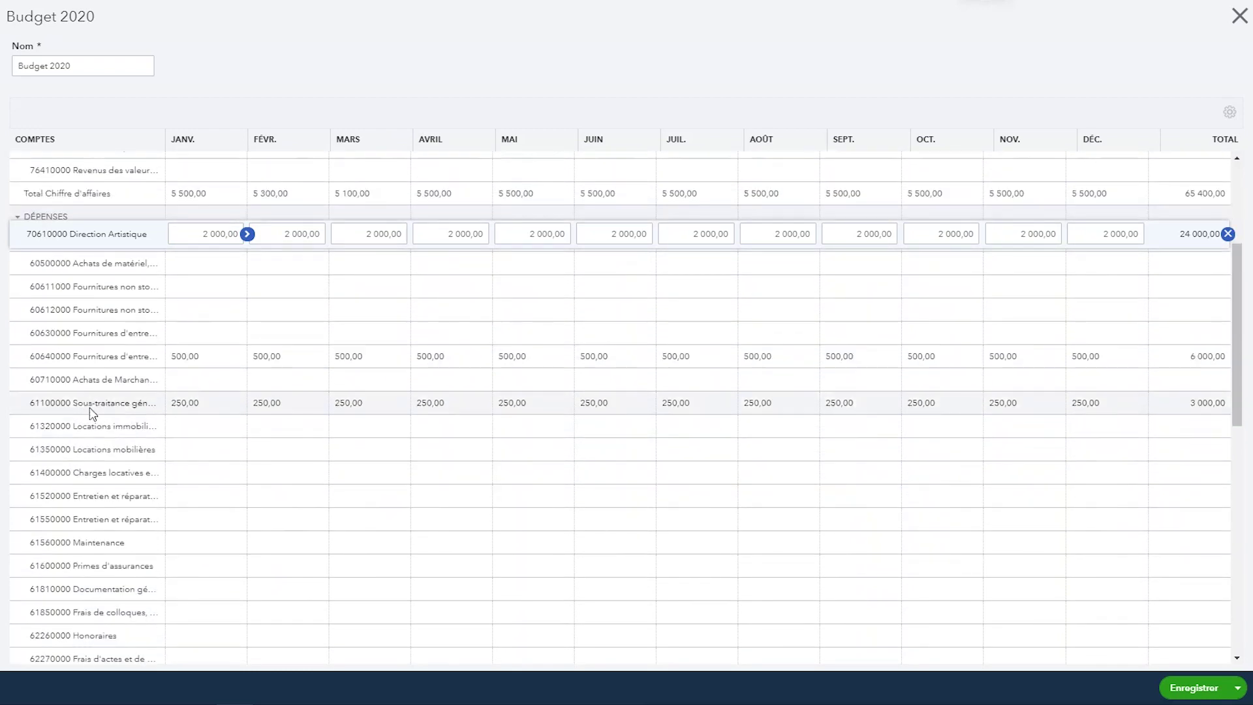
pyautogui.scroll(-2, 92, 413)
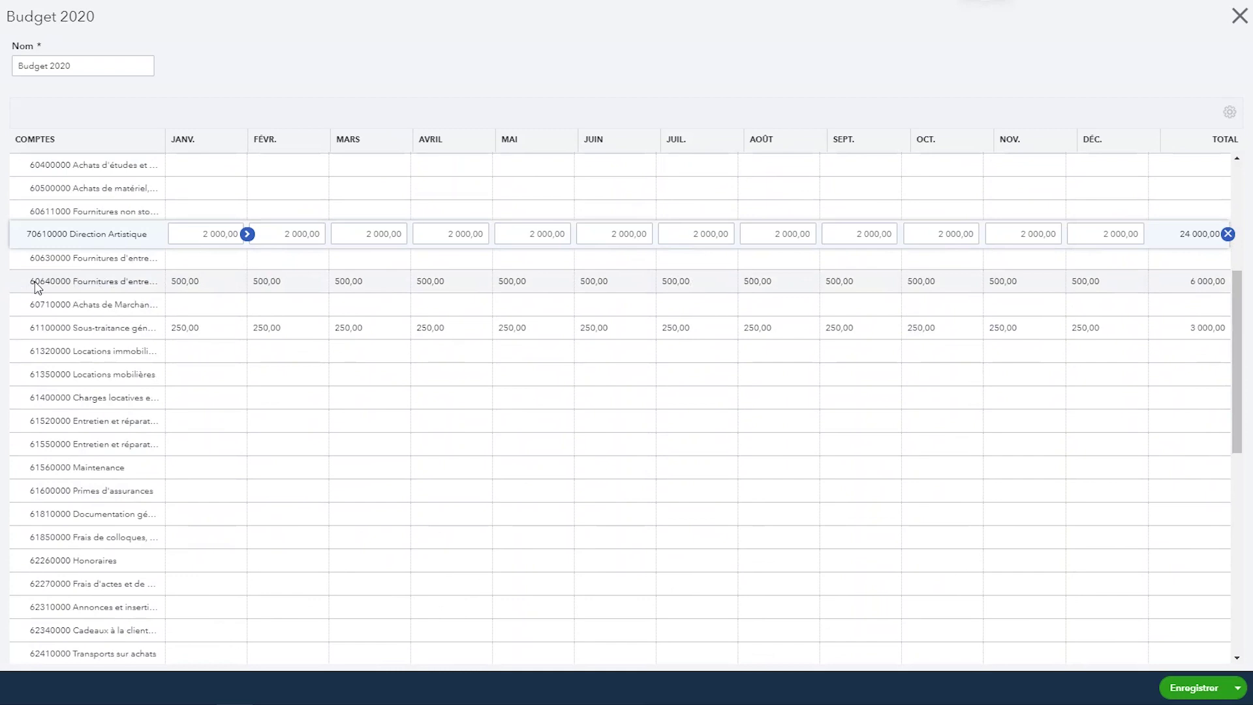
pyautogui.scroll(-10, 173, 302)
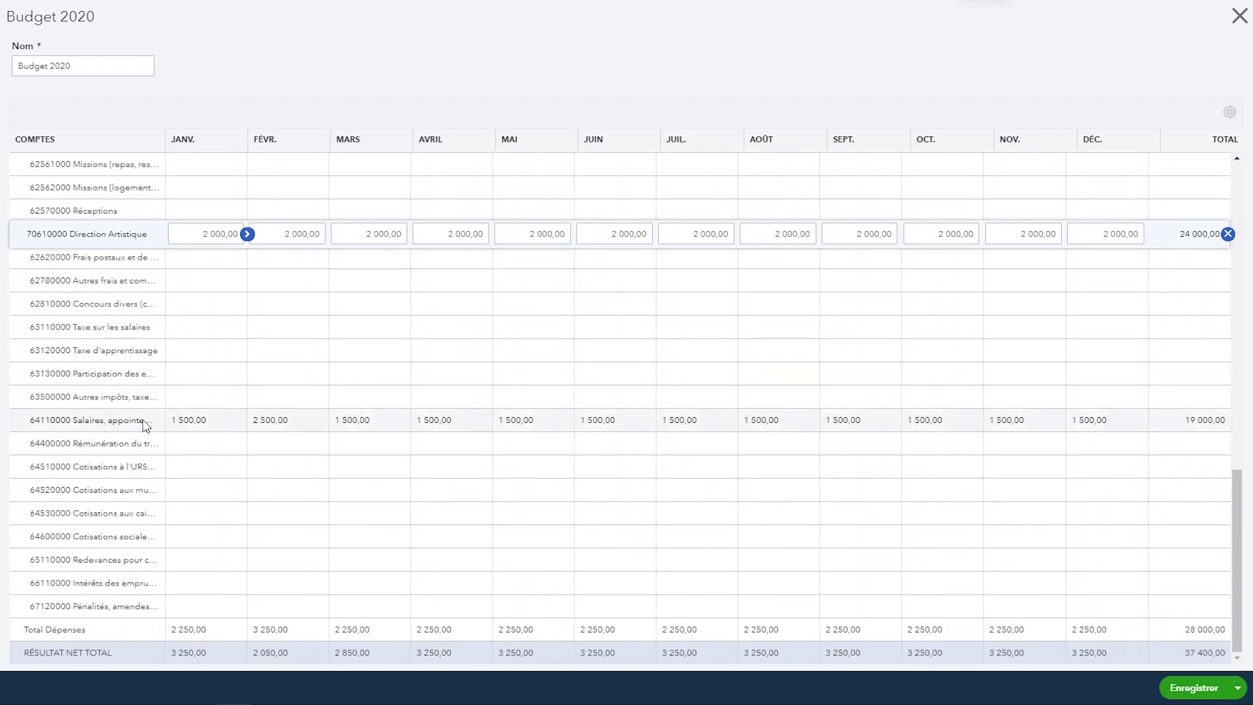
pyautogui.click(1194, 689)
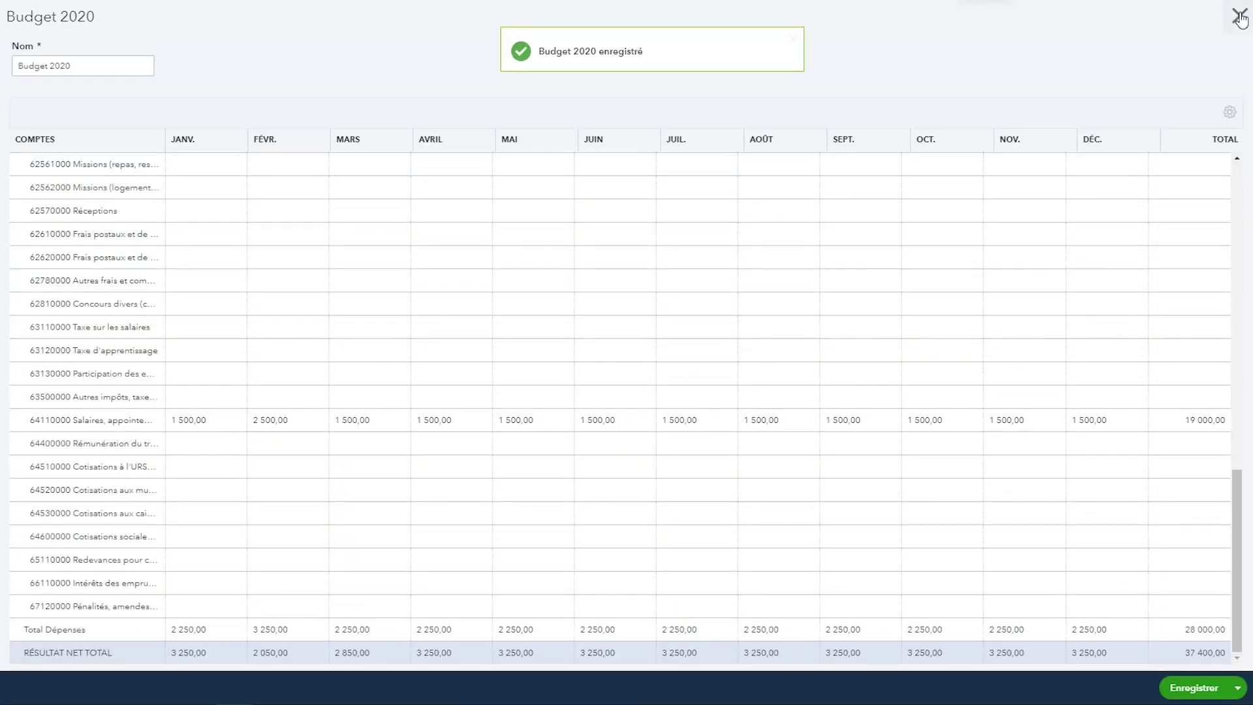
pyautogui.click(1239, 17)
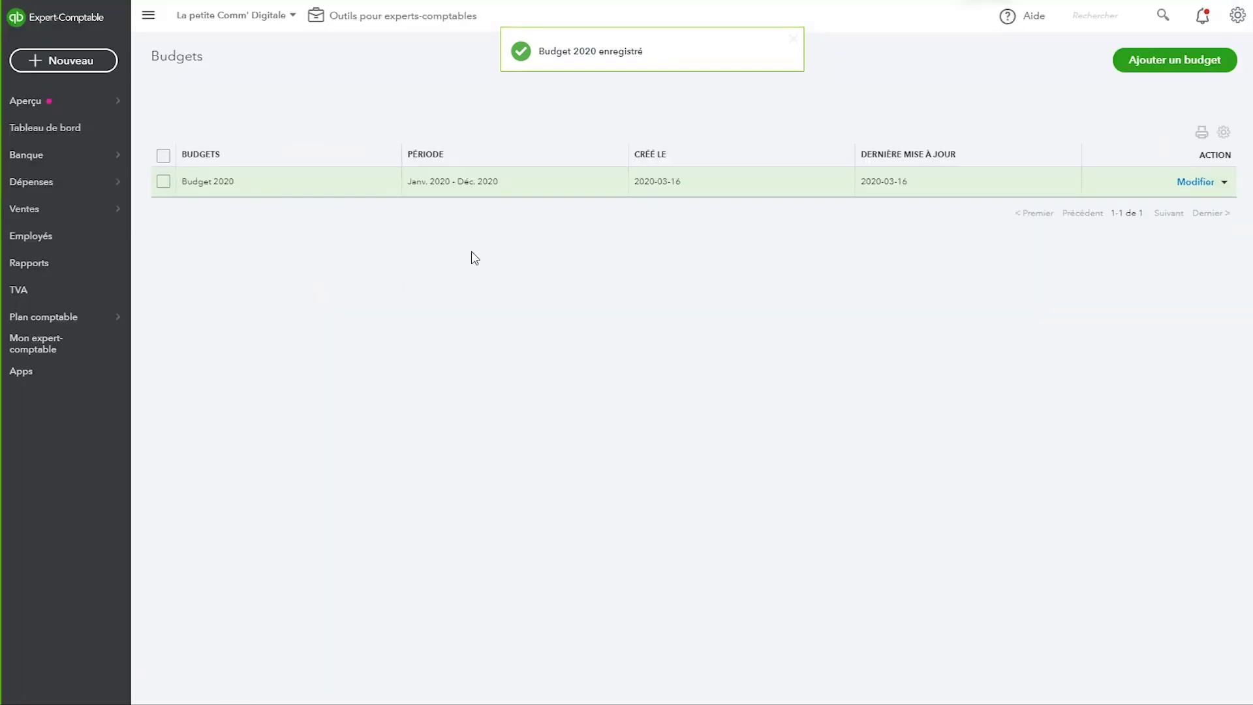
# Run the Budget vs réel report for Budget 2020 and examine the budget overruns and the net result by month
pyautogui.click(1225, 185)
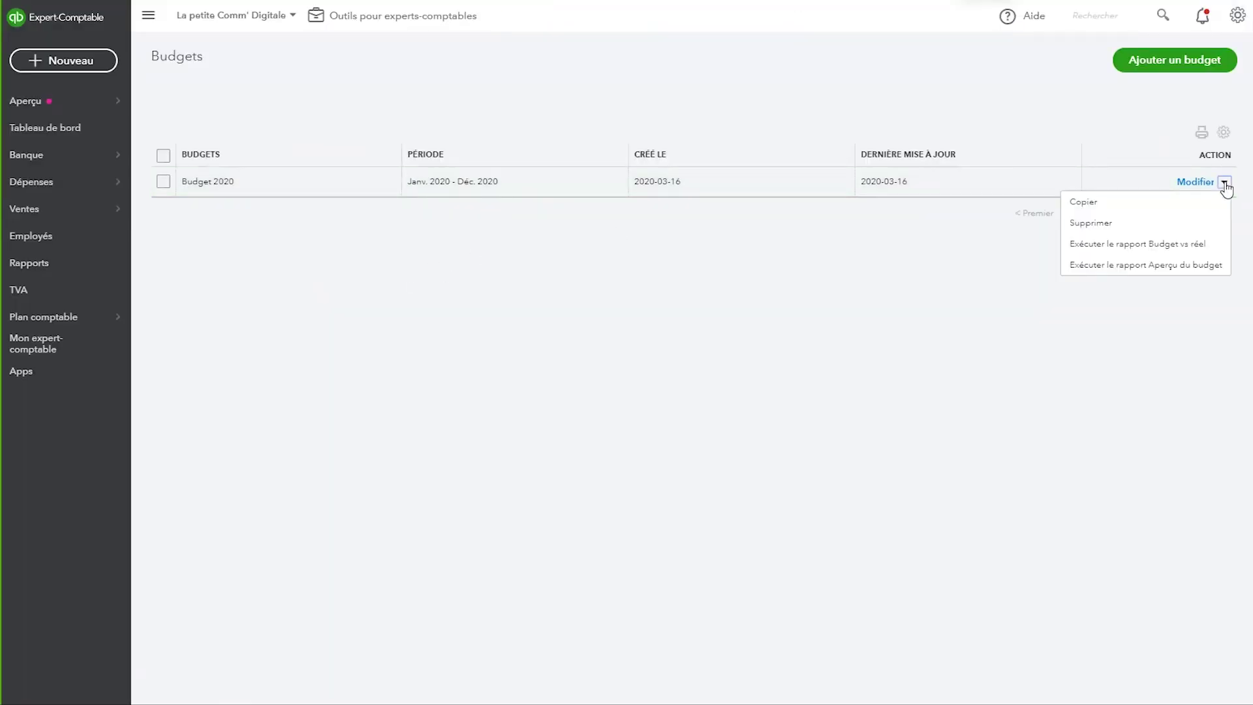
pyautogui.click(1083, 248)
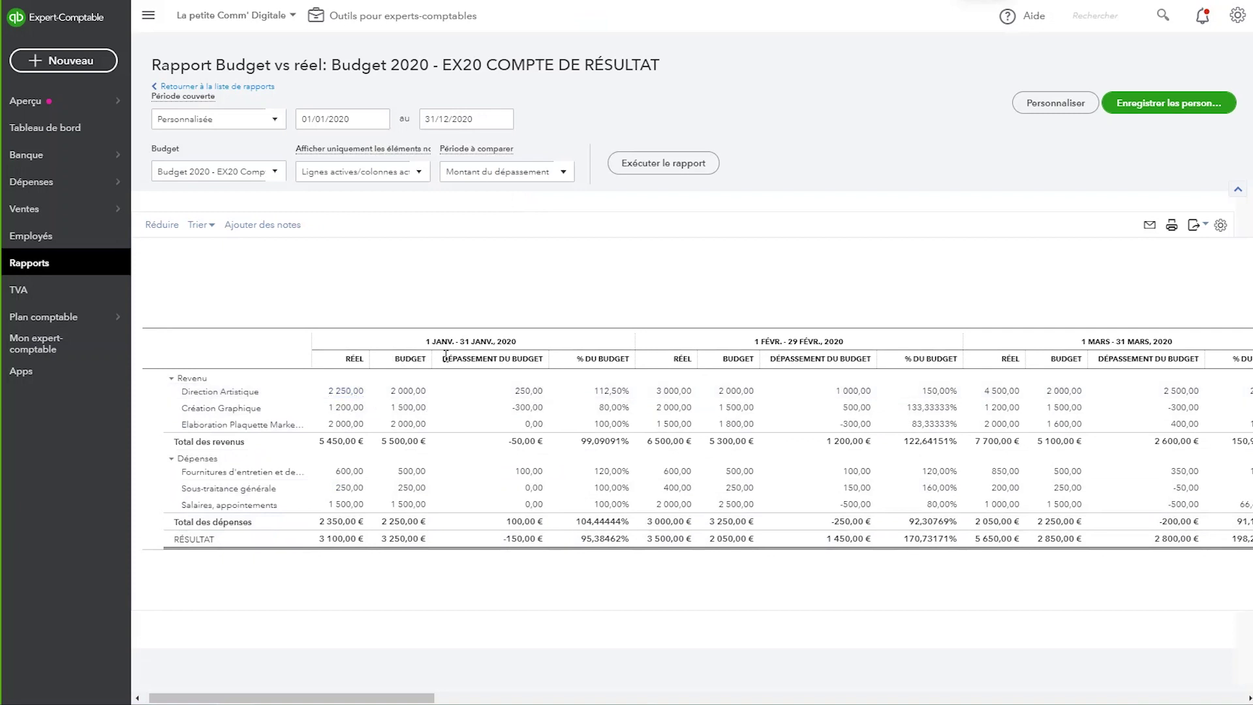
pyautogui.moveTo(446, 355); pyautogui.dragTo(513, 360)
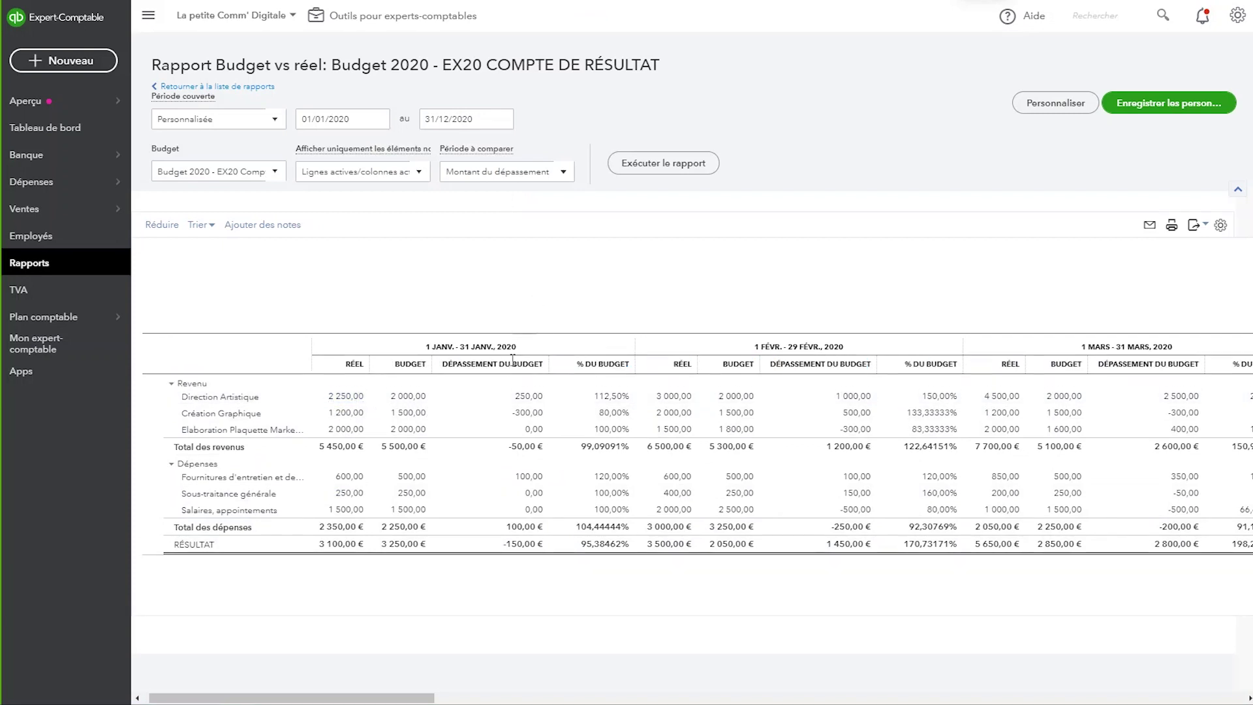
pyautogui.doubleClick(516, 412)
pyautogui.click(568, 274)
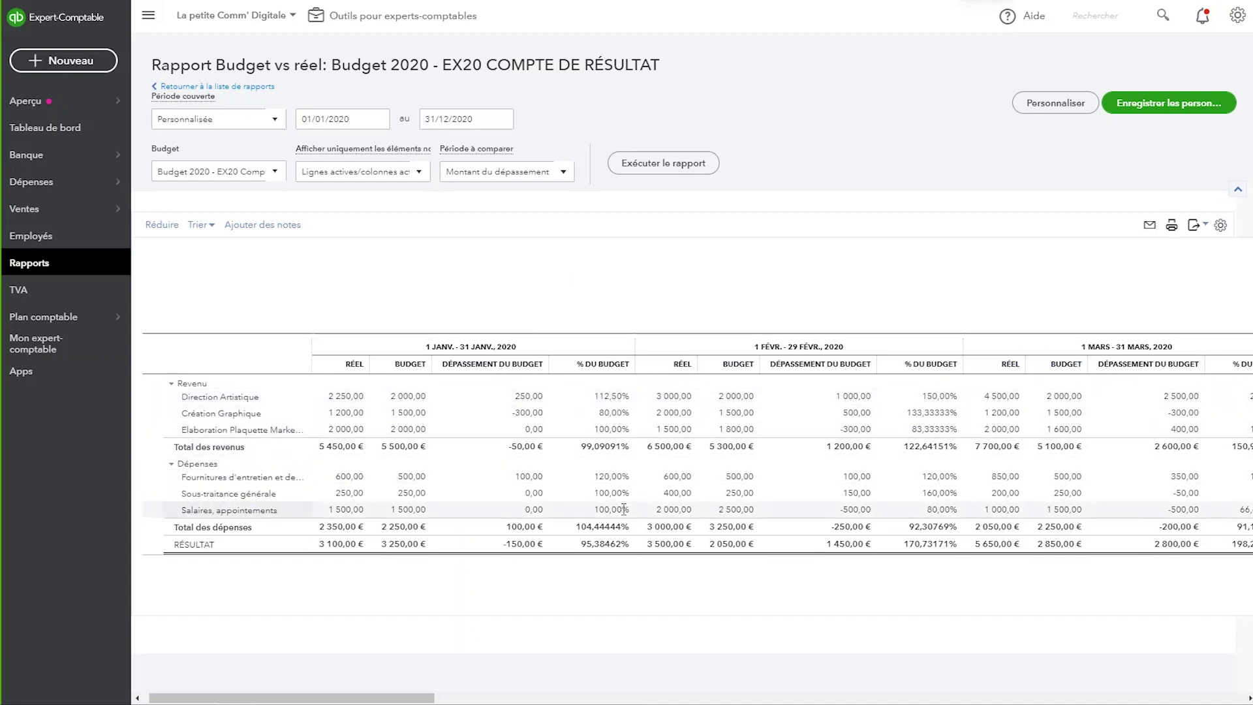
pyautogui.moveTo(314, 544); pyautogui.dragTo(366, 543)
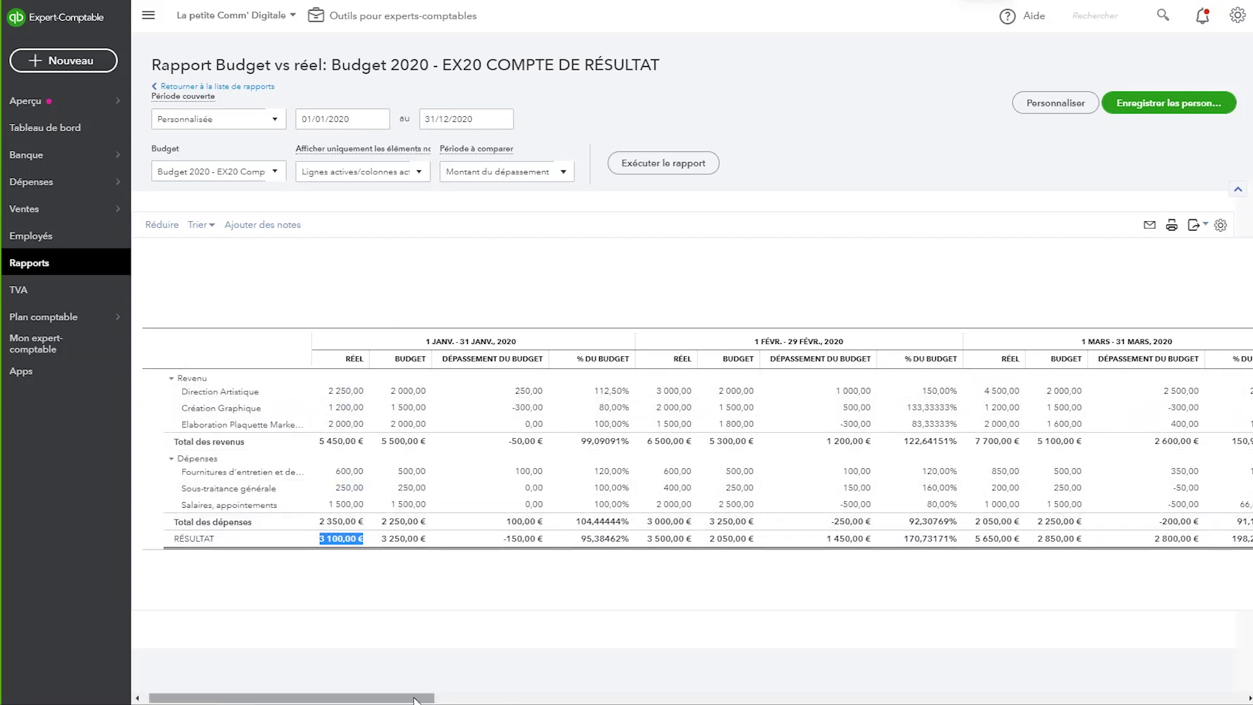
pyautogui.moveTo(418, 698); pyautogui.dragTo(300, 686)
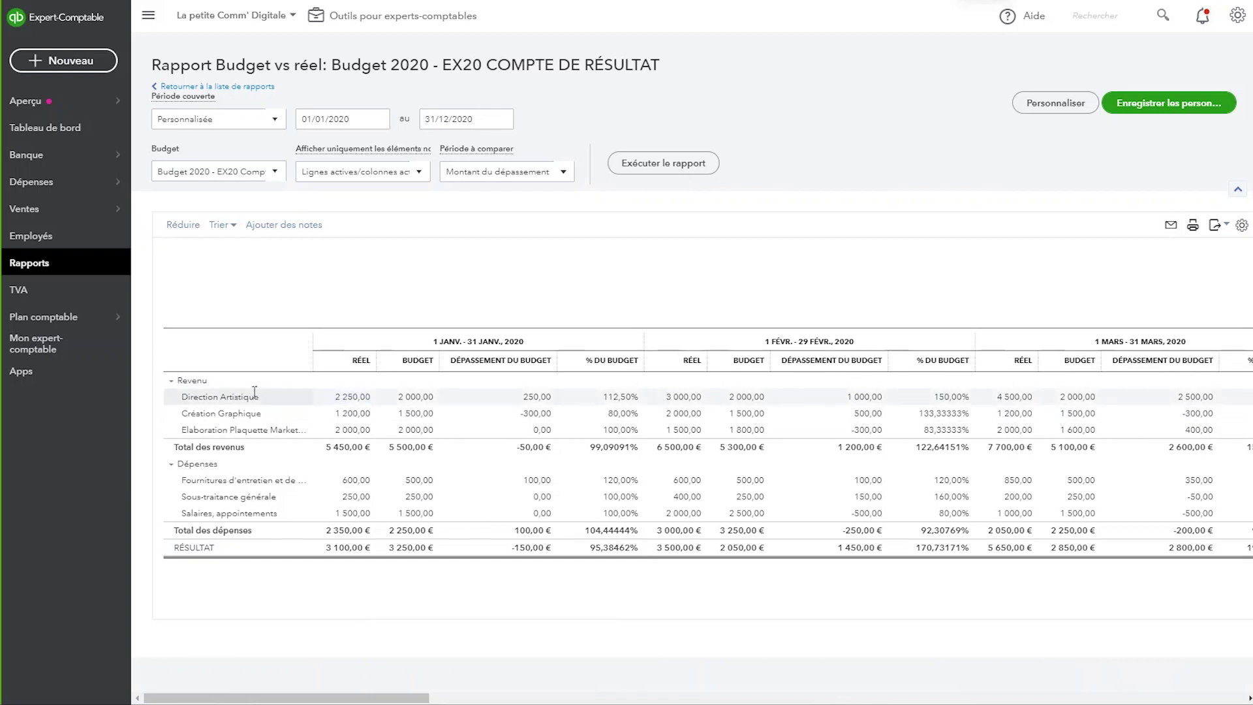
# Drill into January's actual Direction Artistique revenue, view the invoice dated 09/01/2020 behind it, and close the invoice
pyautogui.click(350, 398)
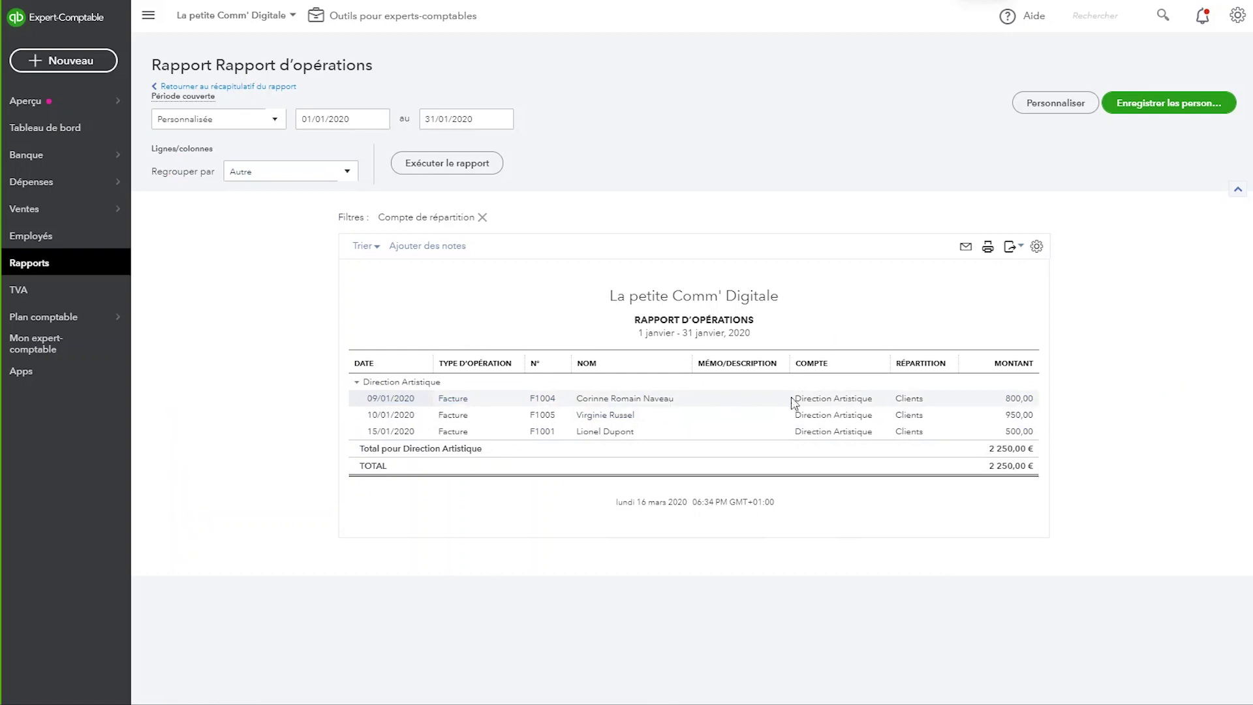
pyautogui.click(1015, 400)
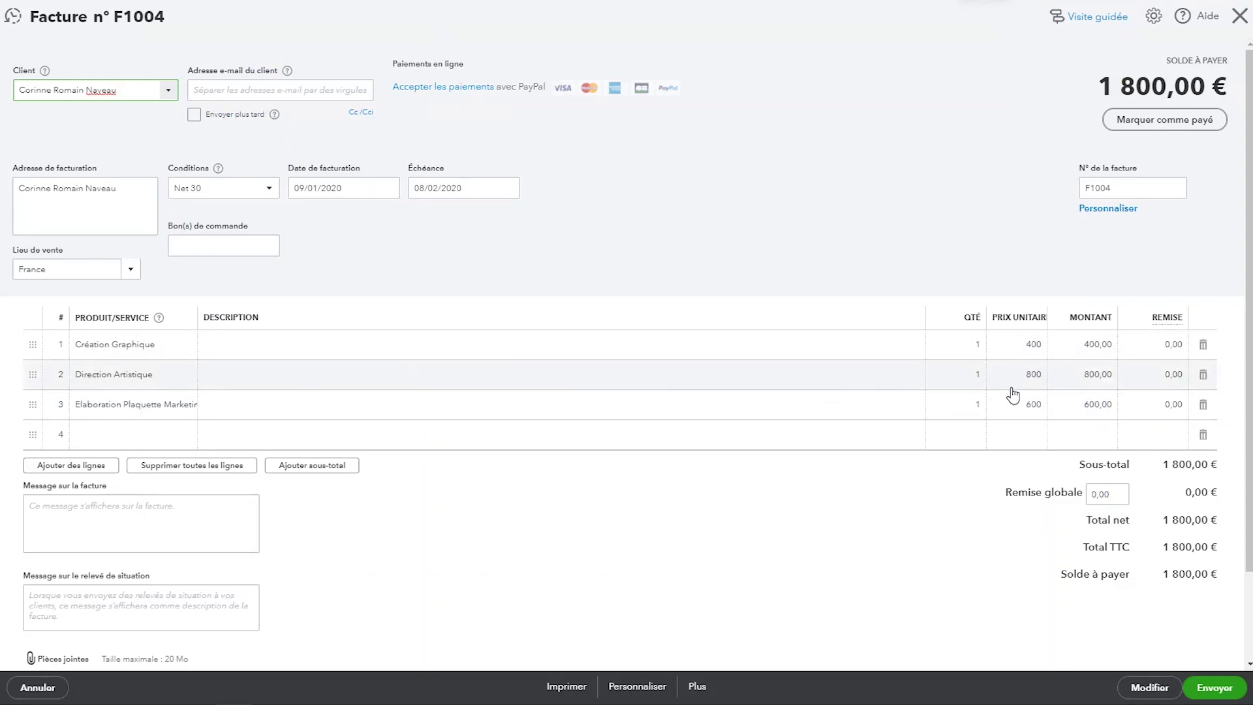
pyautogui.click(1235, 31)
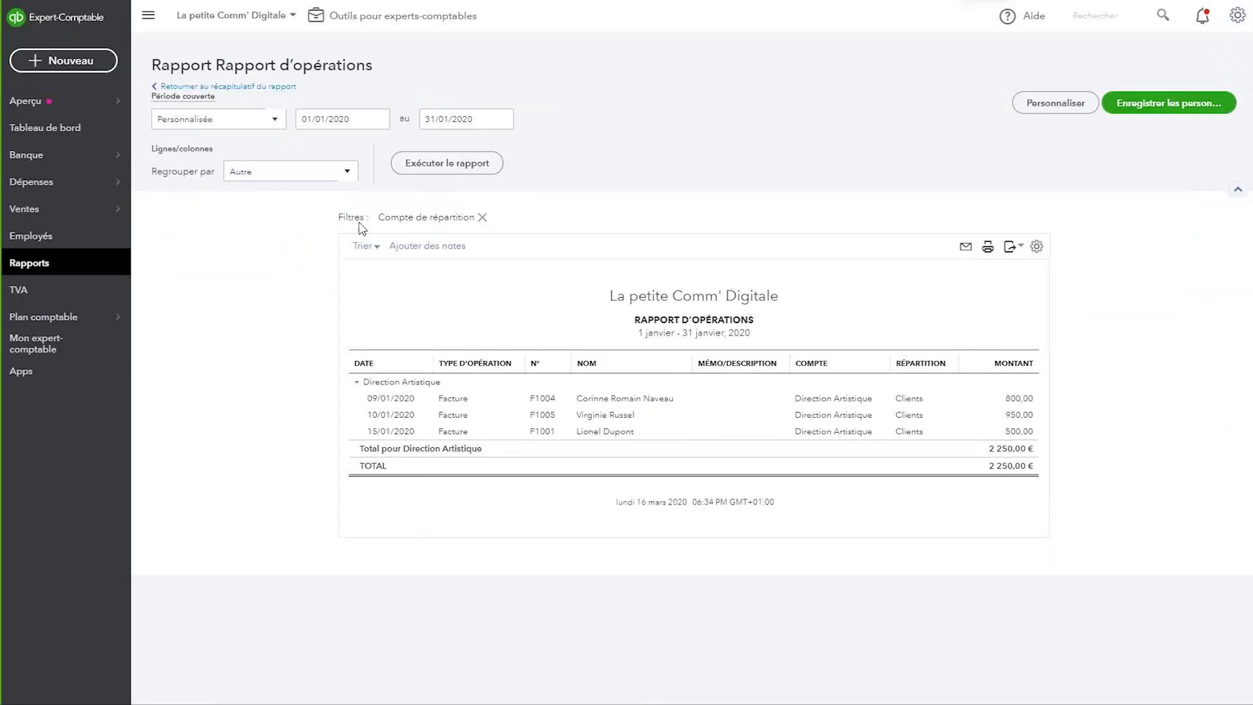
# Reopen Budget 2020 from the budgets list, look over its monthly amounts, and close it without editing
pyautogui.click(1231, 30)
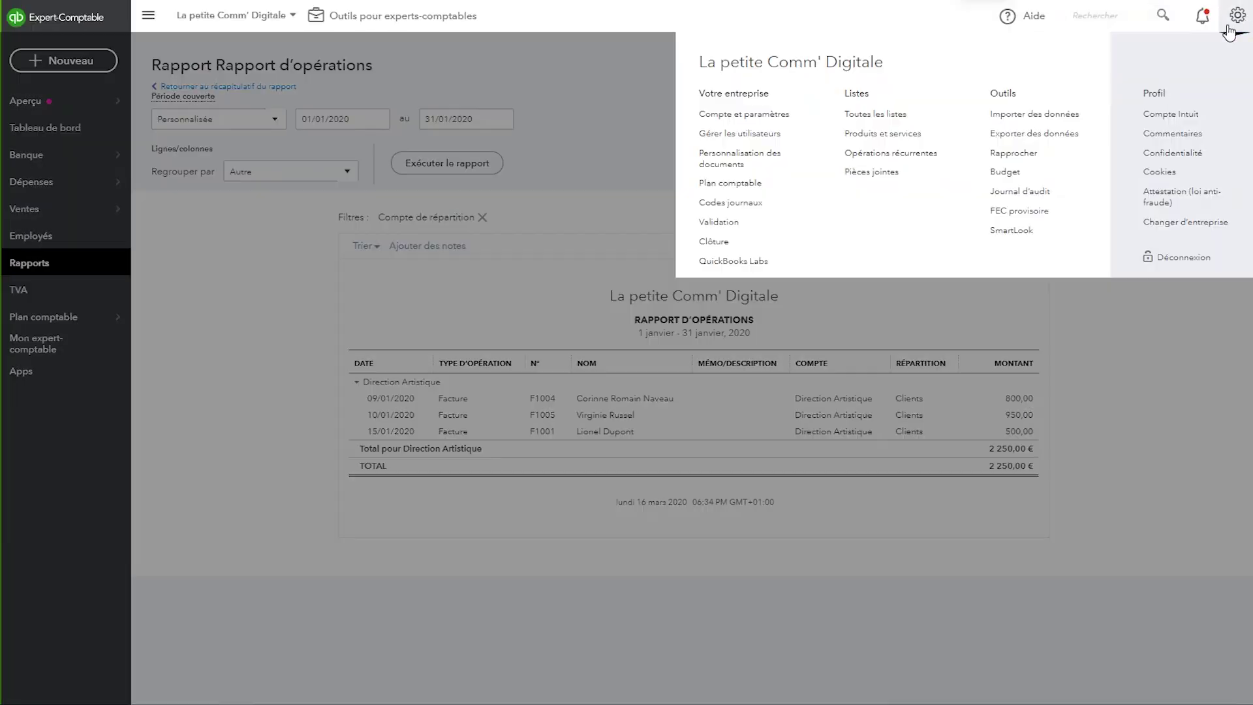
pyautogui.click(1006, 173)
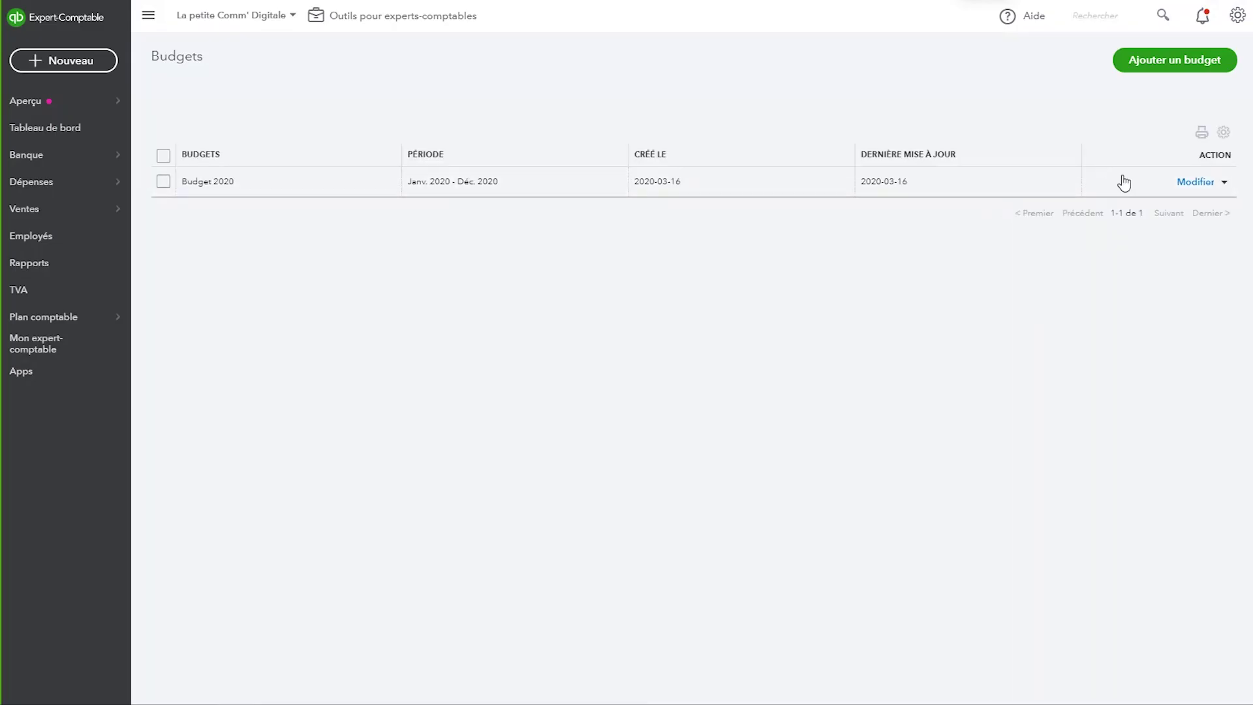
pyautogui.click(1194, 185)
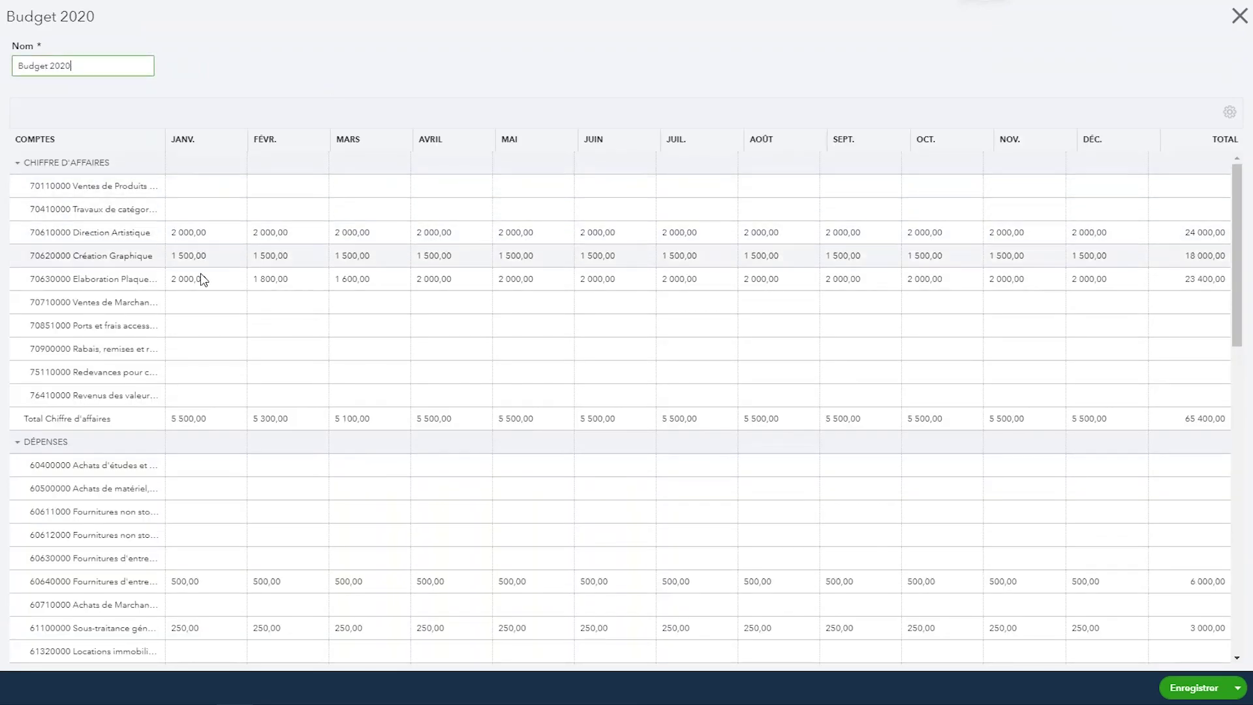
pyautogui.scroll(-3, 236, 504)
pyautogui.scroll(3, 240, 509)
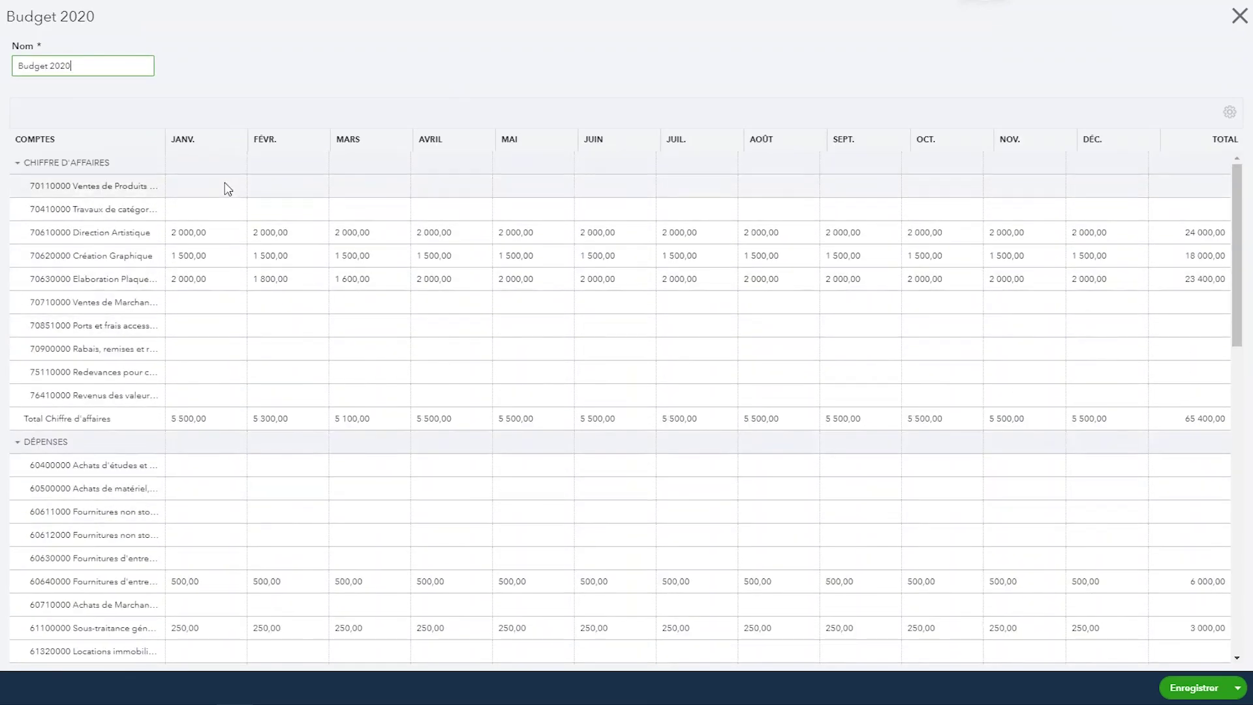
pyautogui.click(1238, 15)
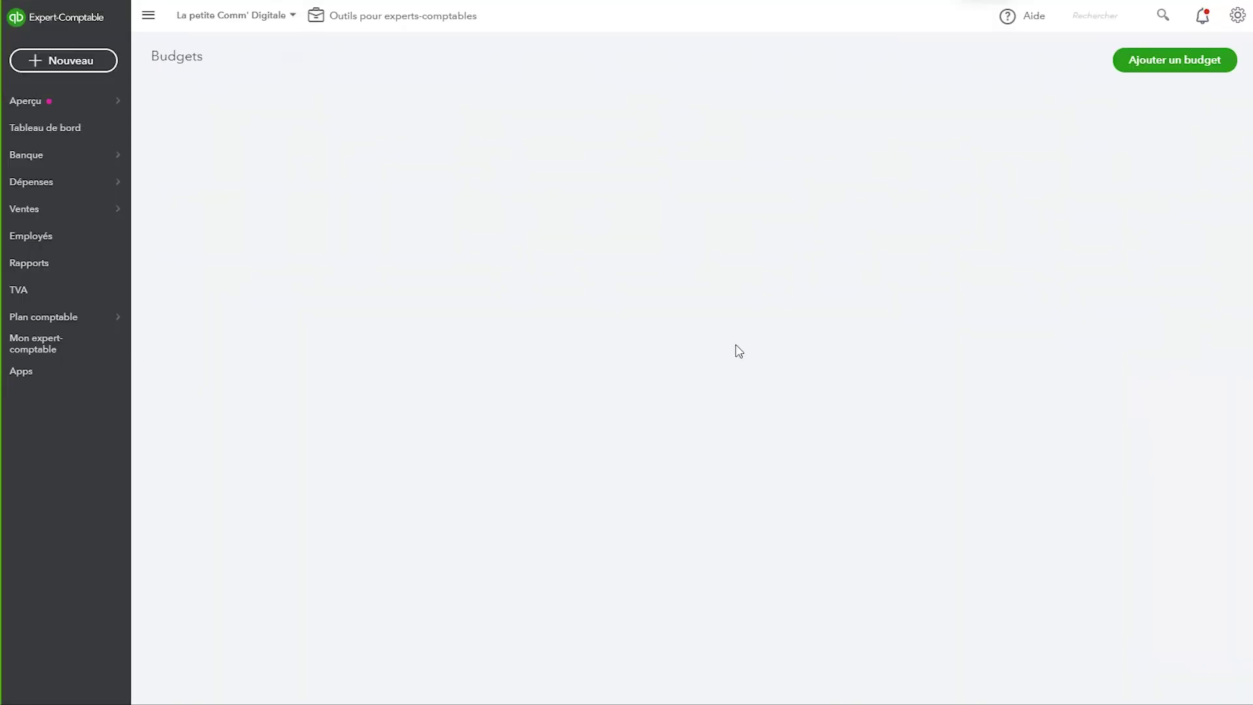